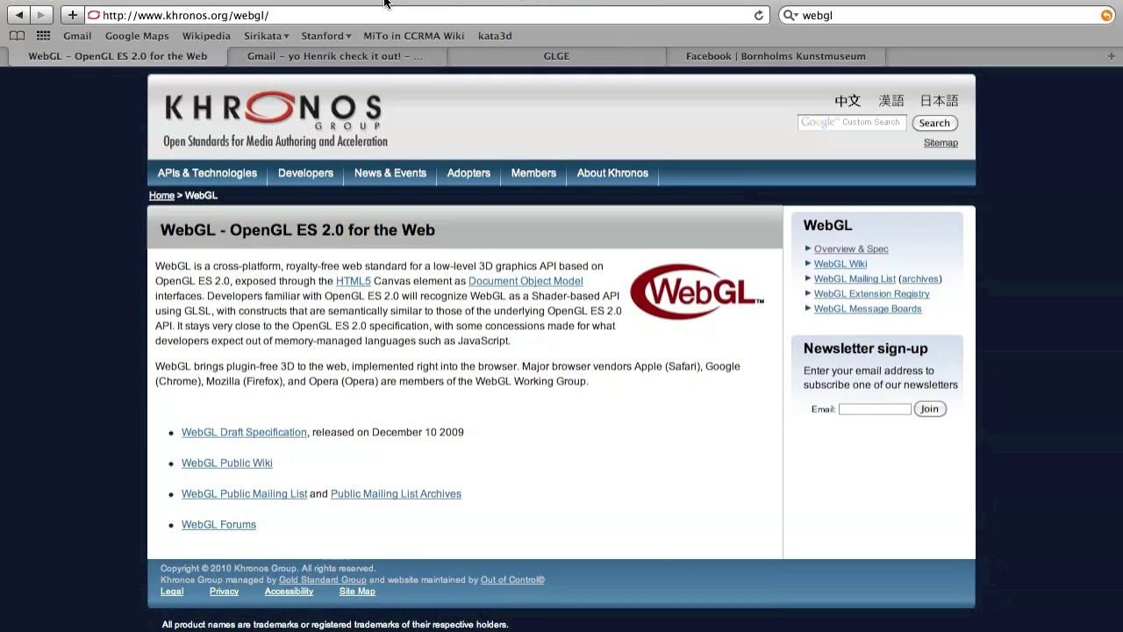
Switch to the Gmail tab showing the email that announces the new 3D gallery.
click(345, 58)
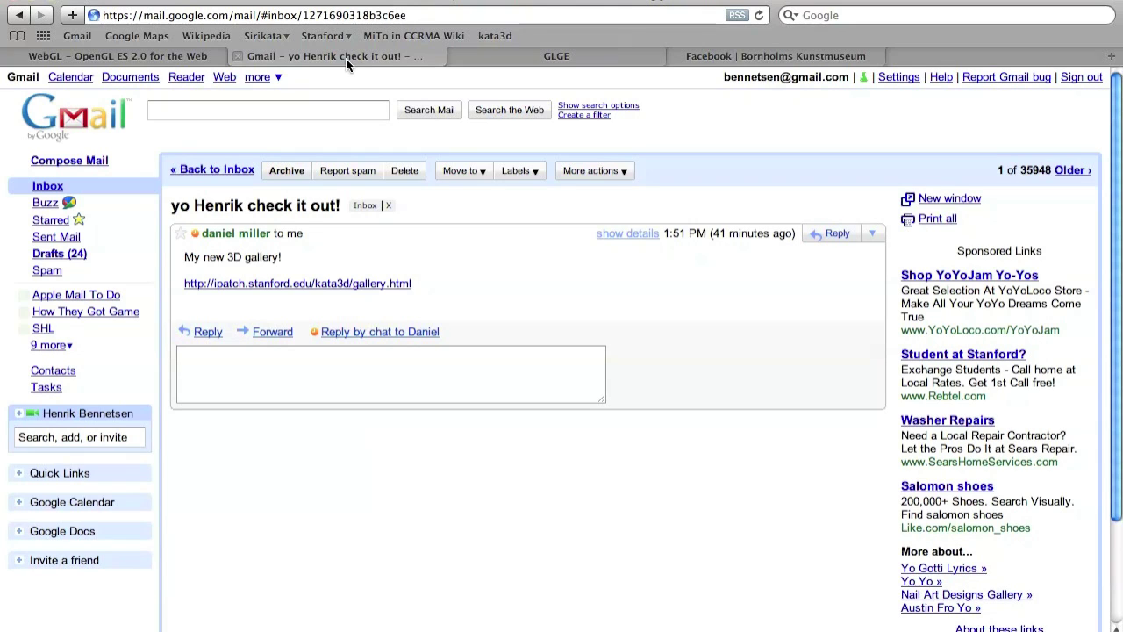
Follow the gallery.html link to load the kata3d WebGL gallery room.
click(332, 284)
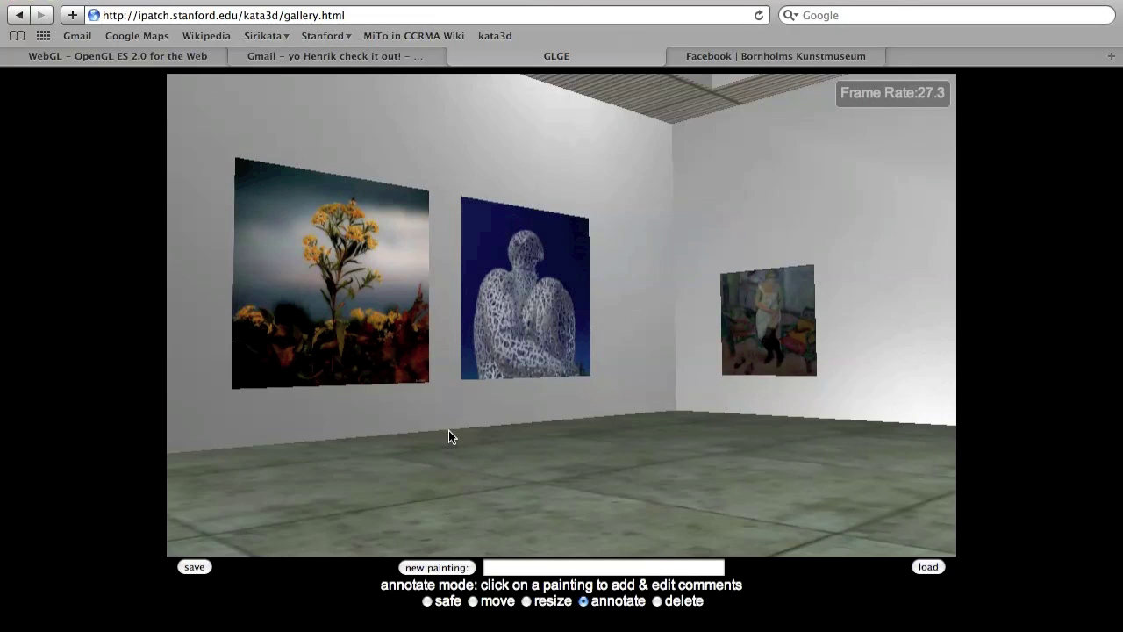
Walk forward and turn right until the woman-in-slip painting is straight ahead.
key(Up)
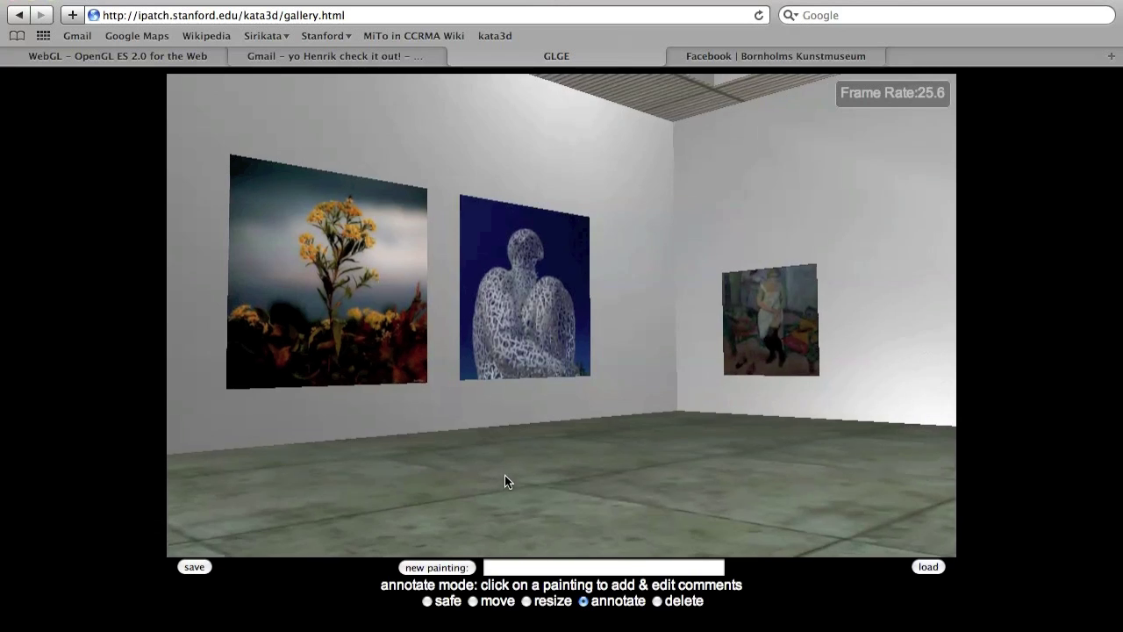
key(Left)
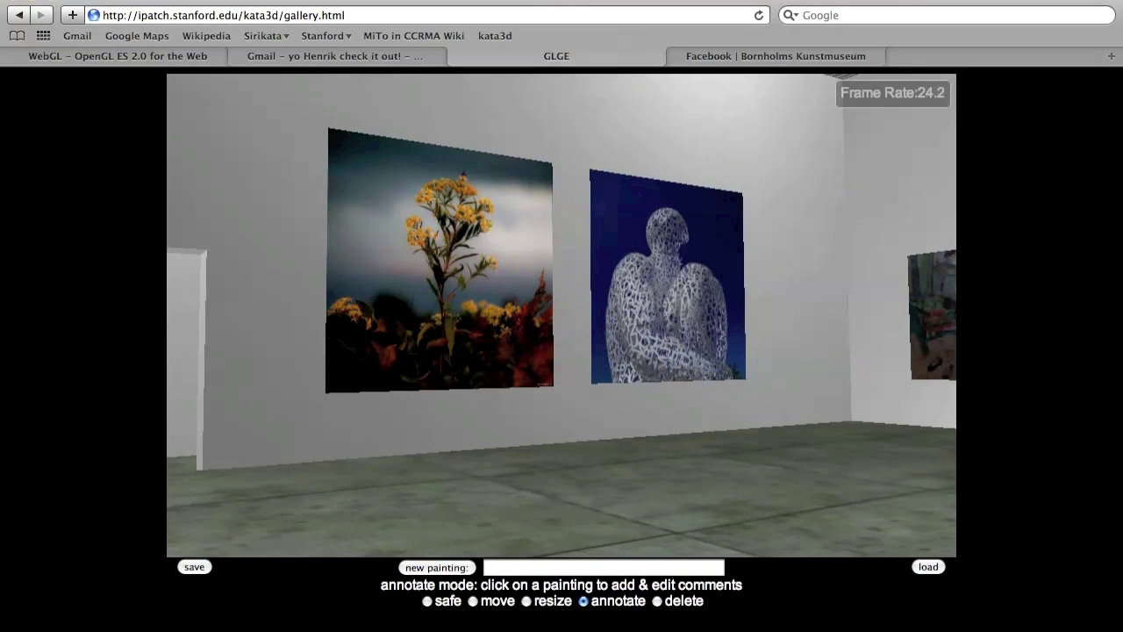
key(Right)
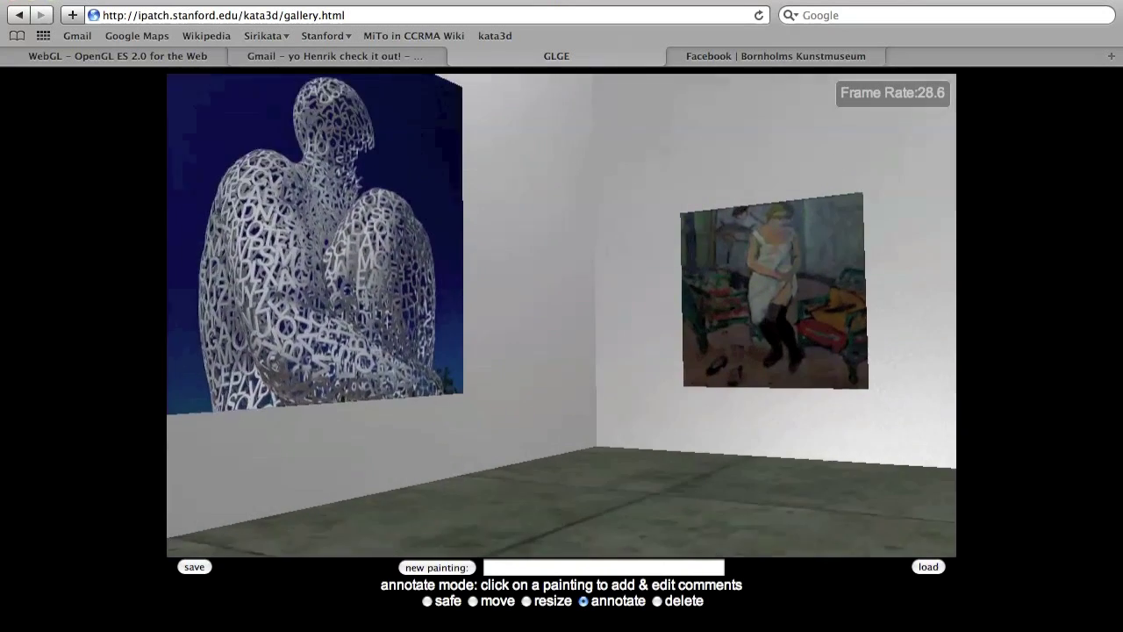
key(Right)
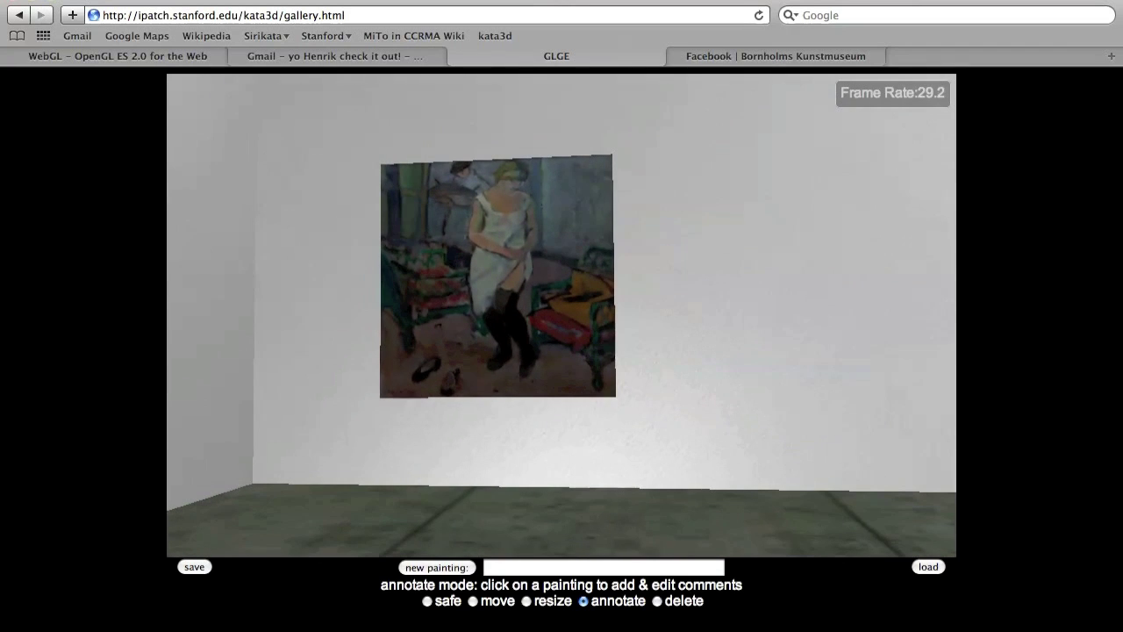
Slide the woman-in-slip painting left, enlarge it slightly, and open its comments.
click(473, 602)
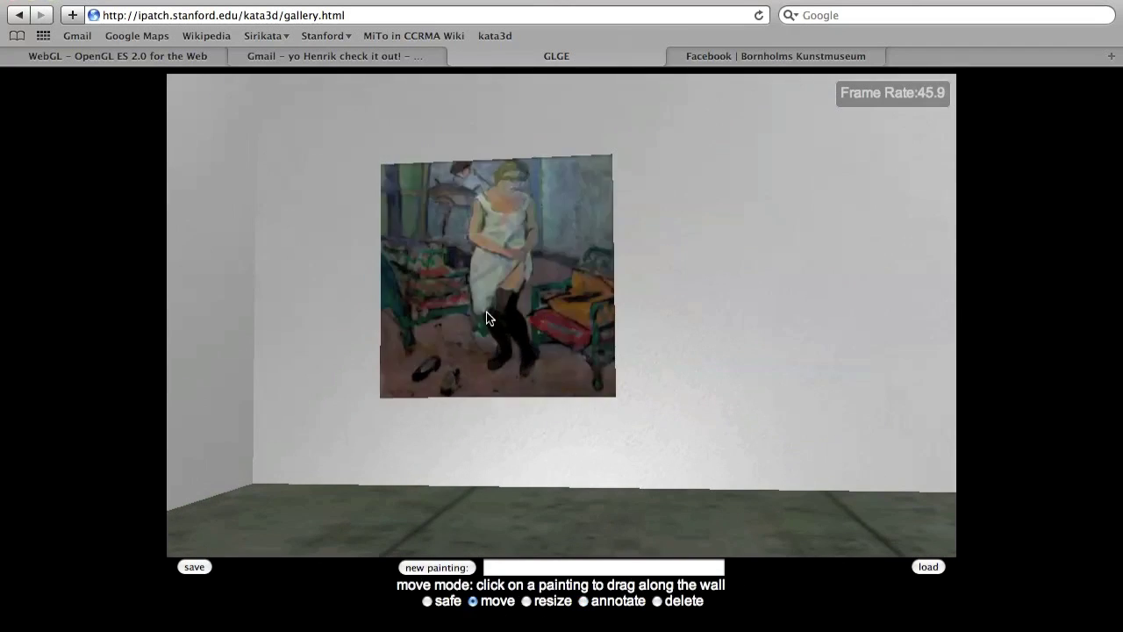
drag(494, 318, 437, 290)
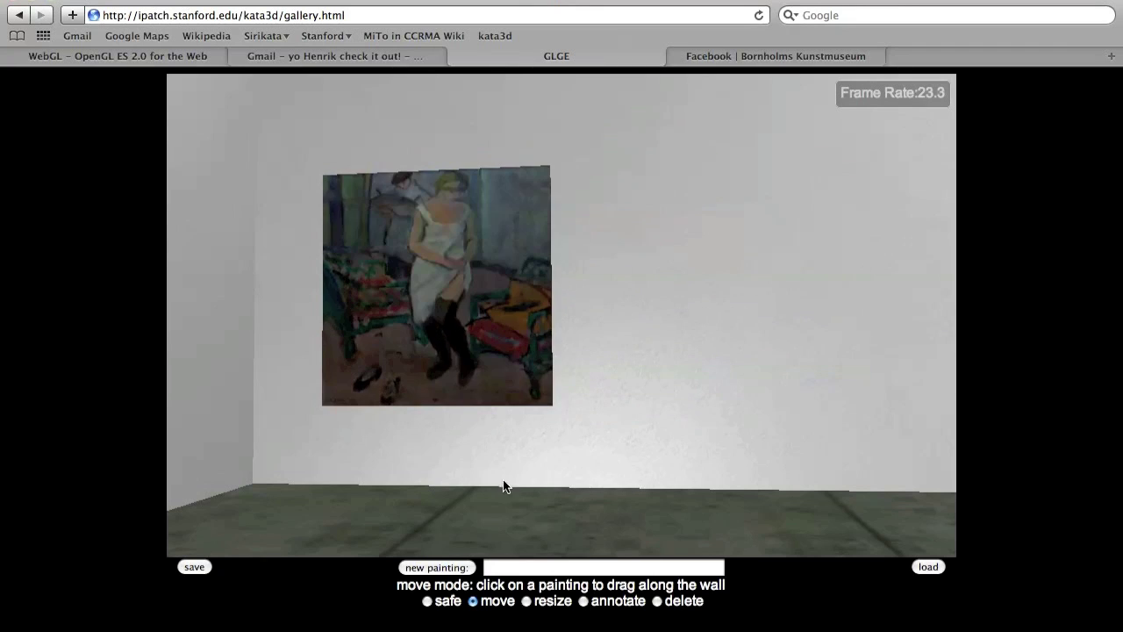
click(527, 601)
mouse_move(482, 239)
mouse_down()
mouse_move(489, 195)
mouse_move(484, 249)
mouse_up()
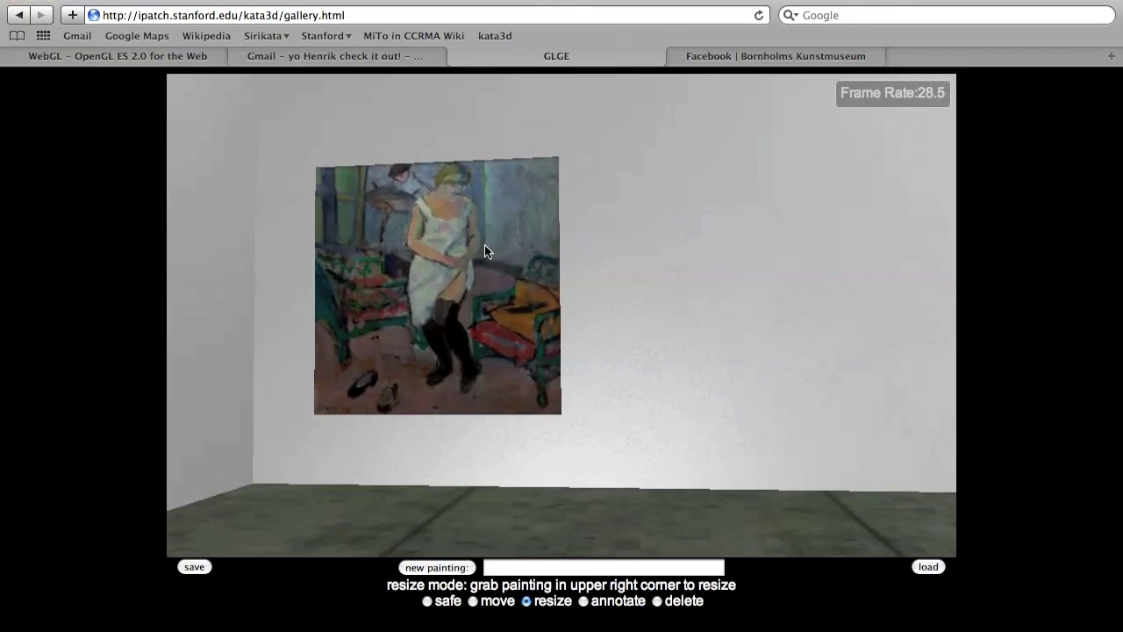
click(584, 601)
click(457, 286)
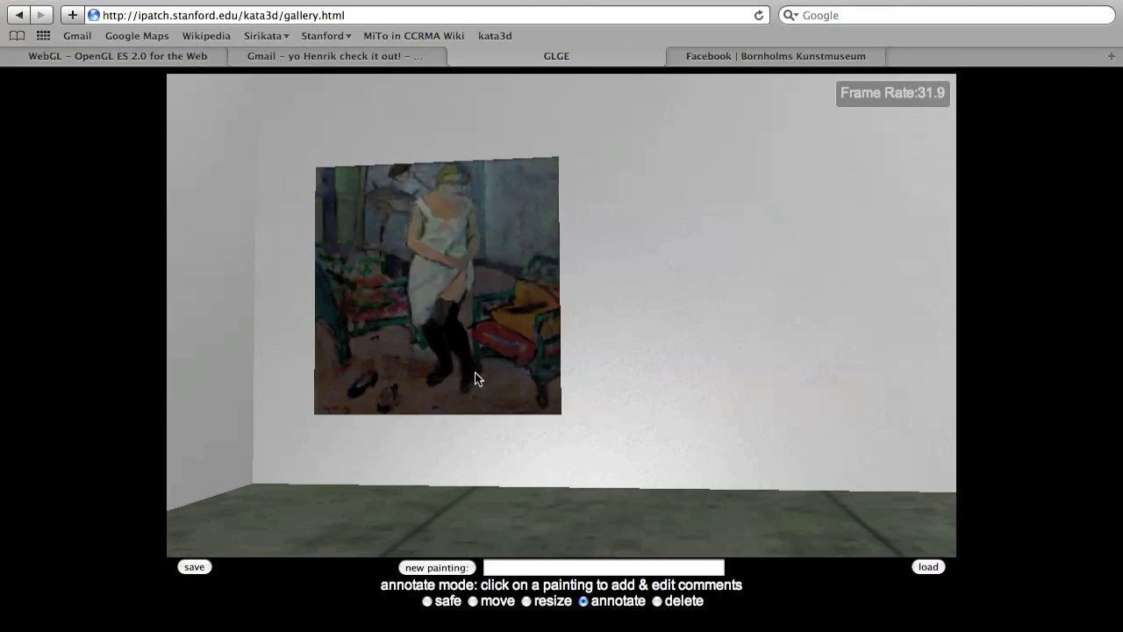
Return to move mode and step back to frame more of the wall.
click(473, 602)
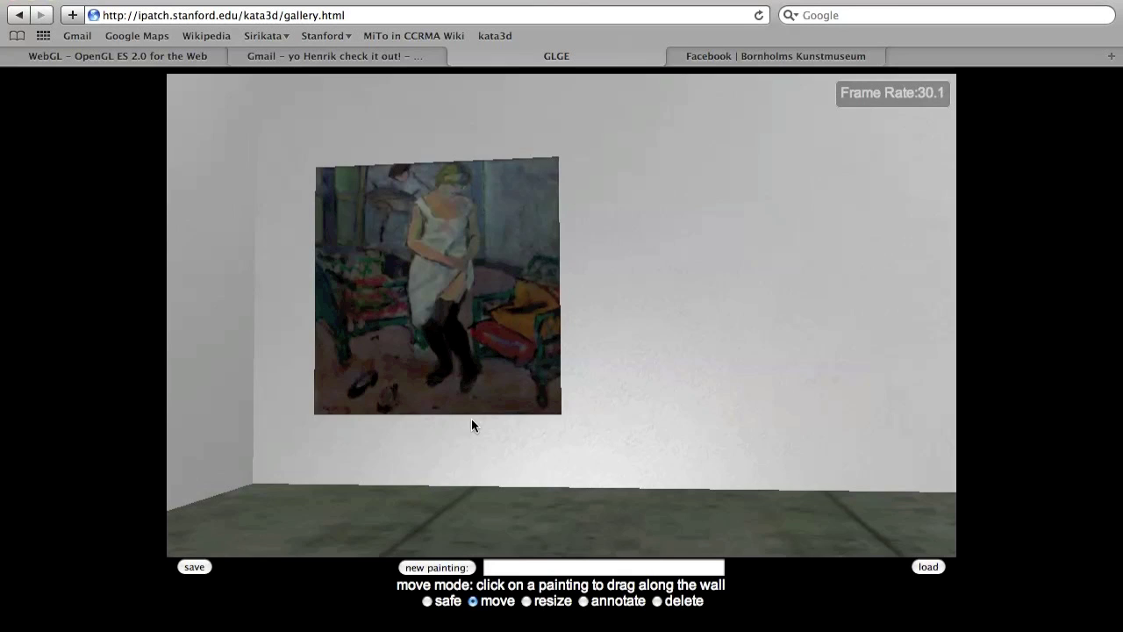
key(Right)
key(Down)
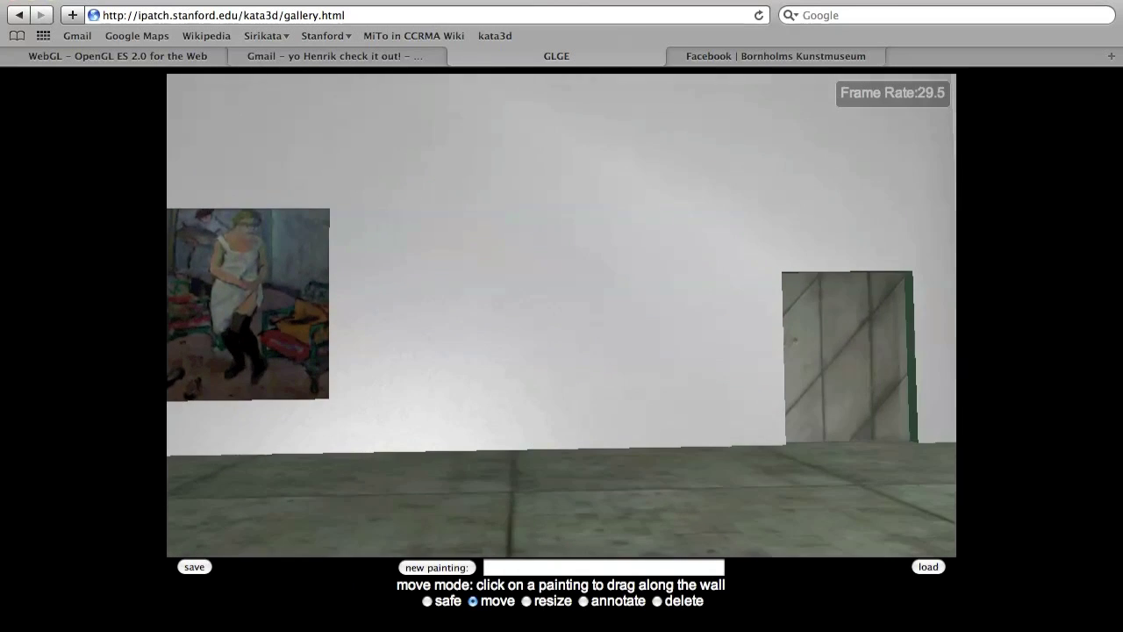
key(Left)
key(Right)
key(Left)
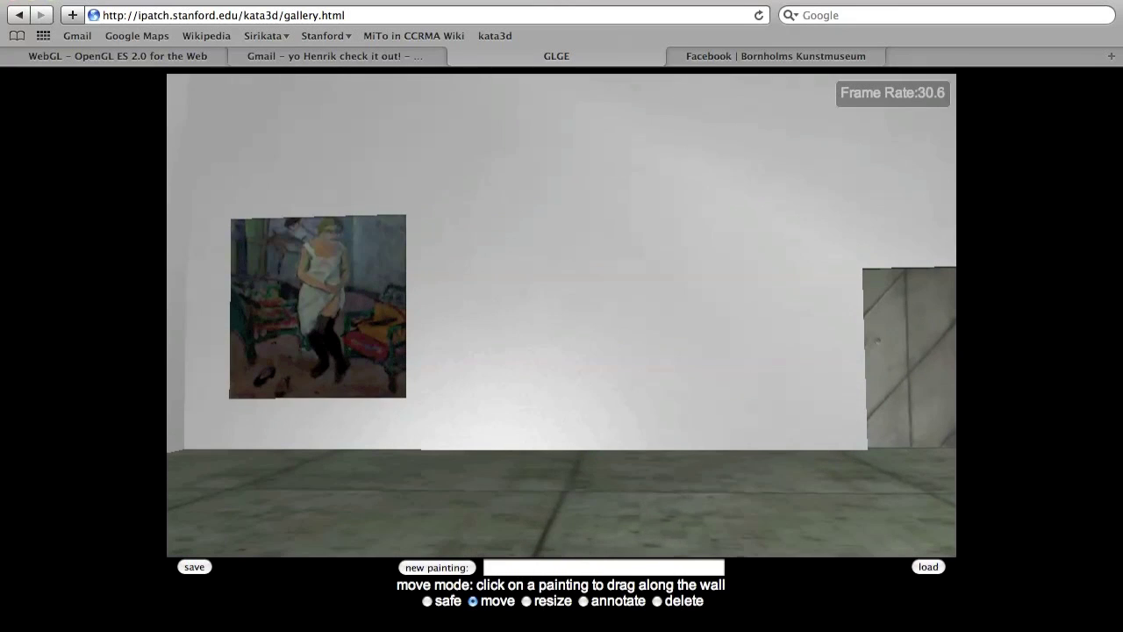
Copy the image address of the Bornholms Kunstmuseum snow-covered doorway photo.
click(715, 57)
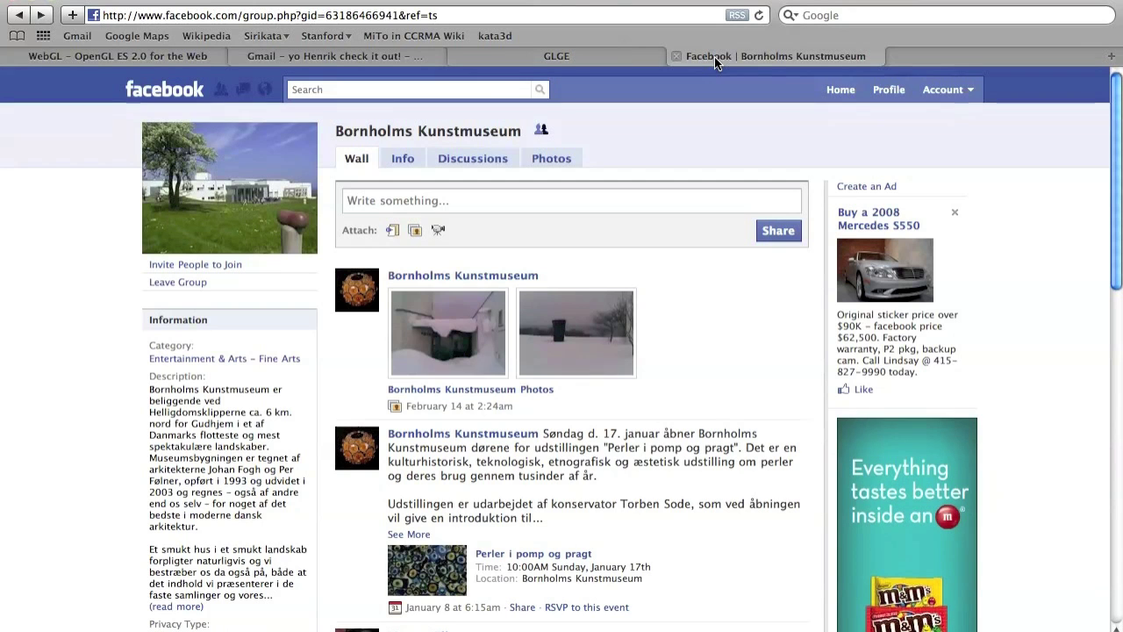
click(471, 337)
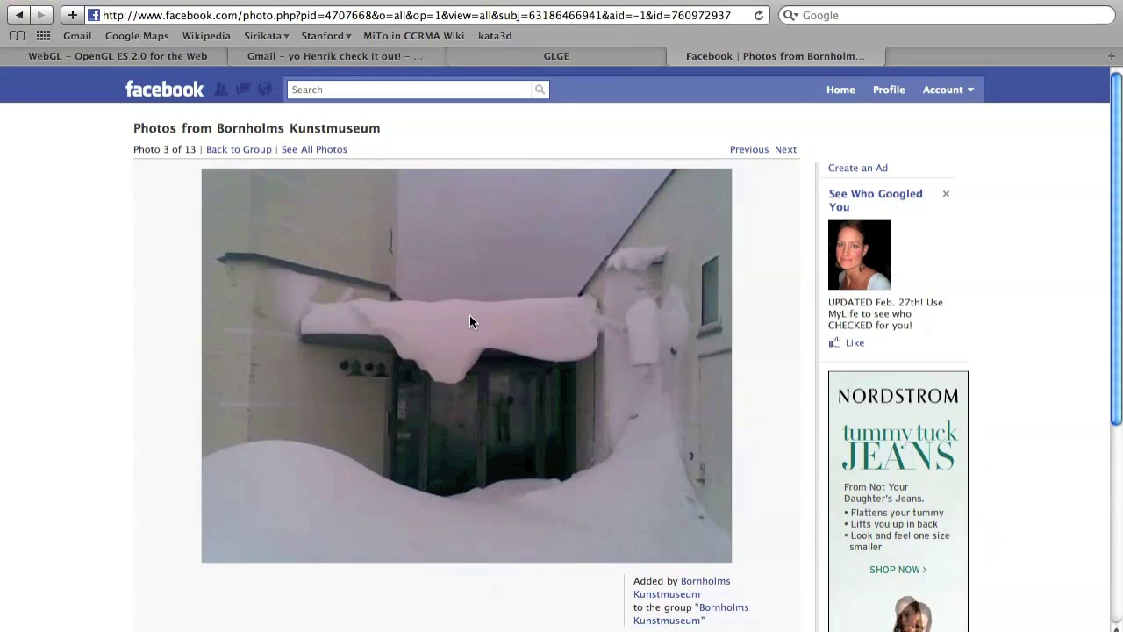
right_click(470, 302)
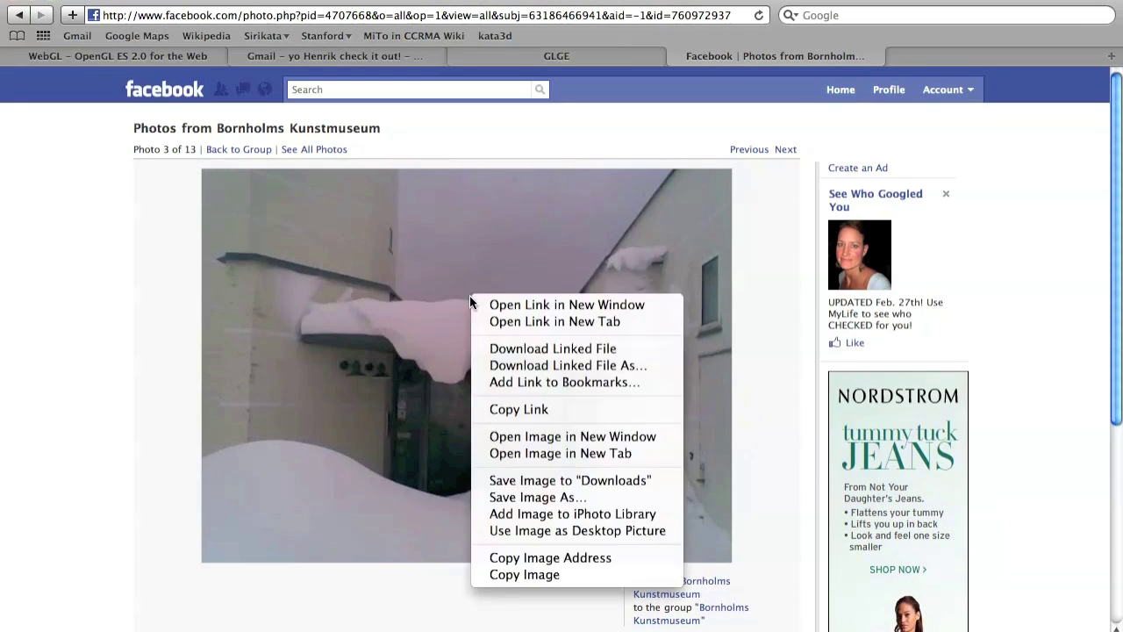
click(523, 557)
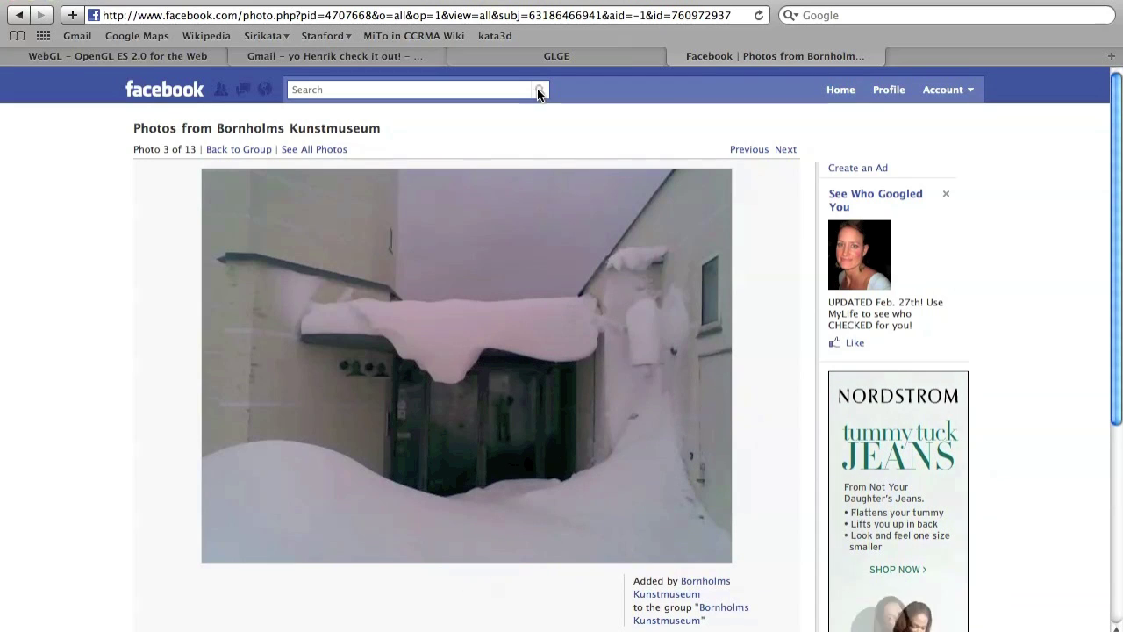
Paste the snow photo address as a new painting and shift it right beside the woman-in-slip painting.
click(538, 58)
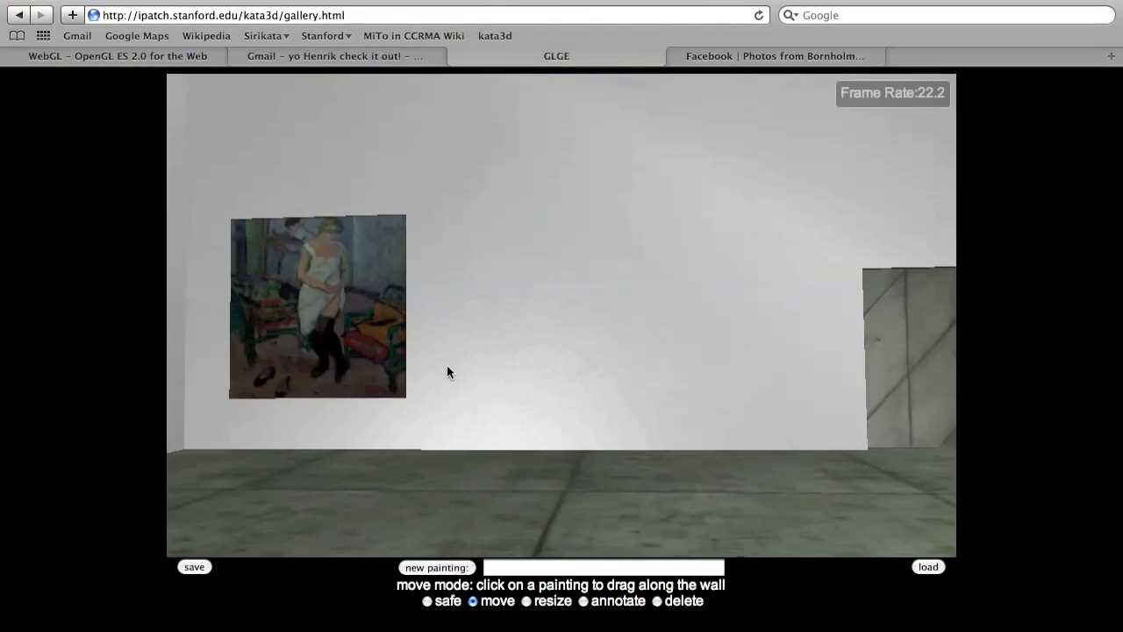
click(506, 568)
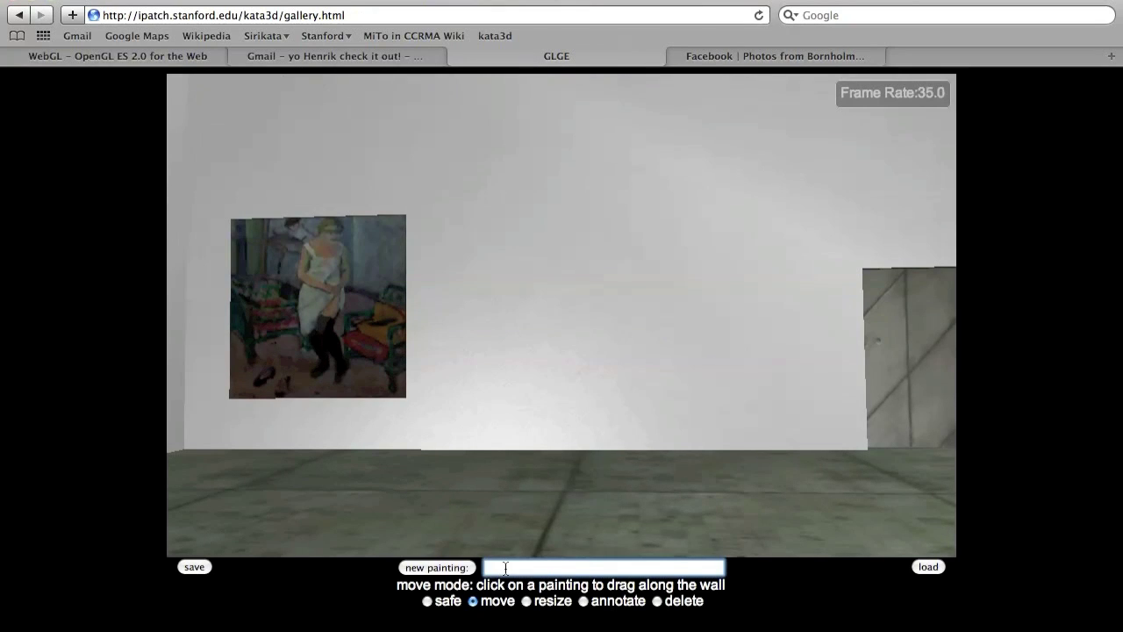
click(456, 568)
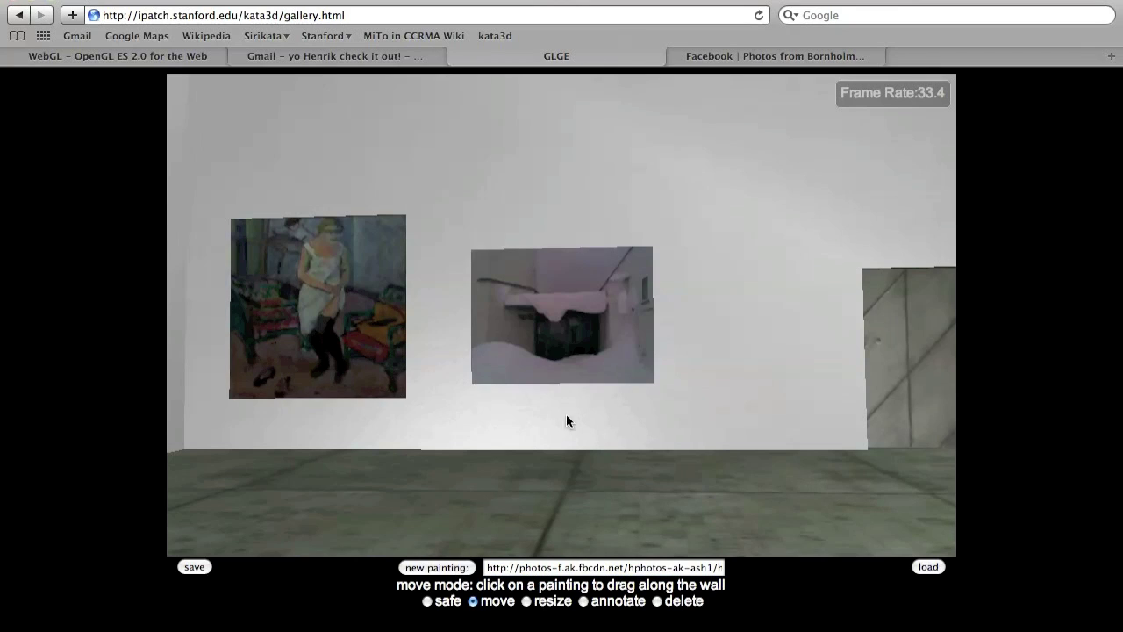
mouse_move(562, 303)
mouse_down()
mouse_move(563, 315)
mouse_move(594, 307)
mouse_up()
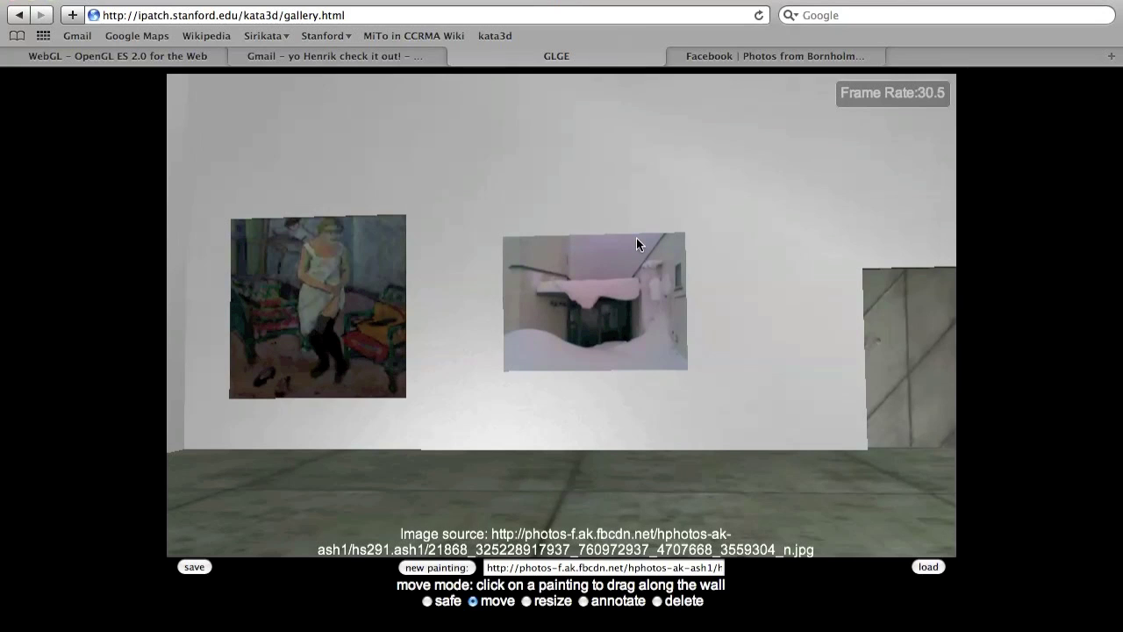
Turn past the mandala, sunflower and skyline paintings and walk into the David statue room.
key(Right)
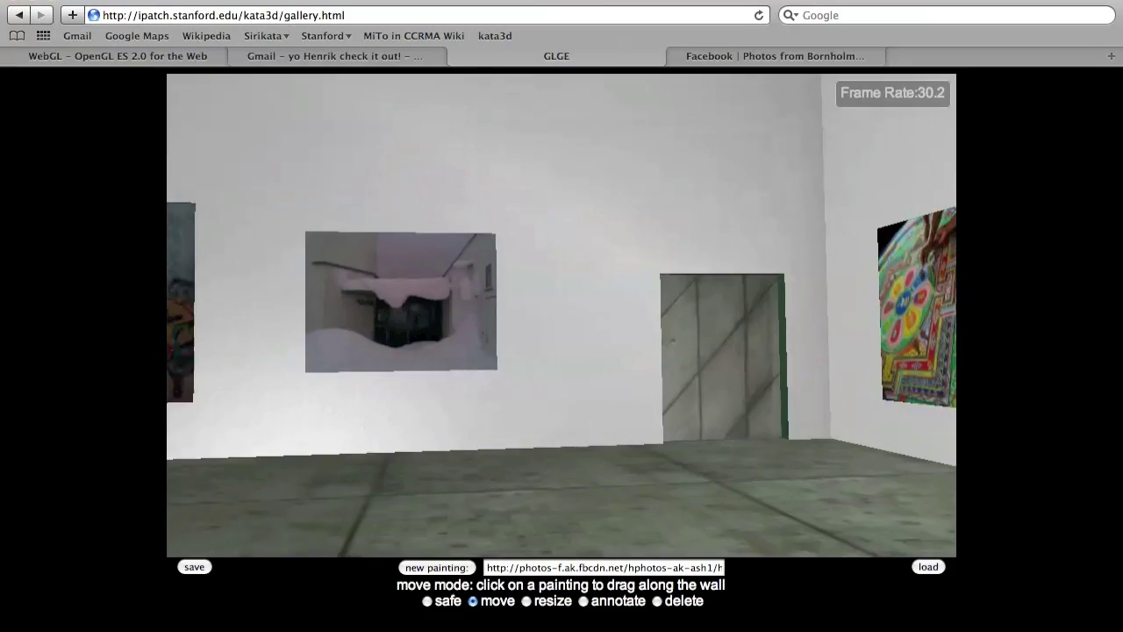
key(Right)
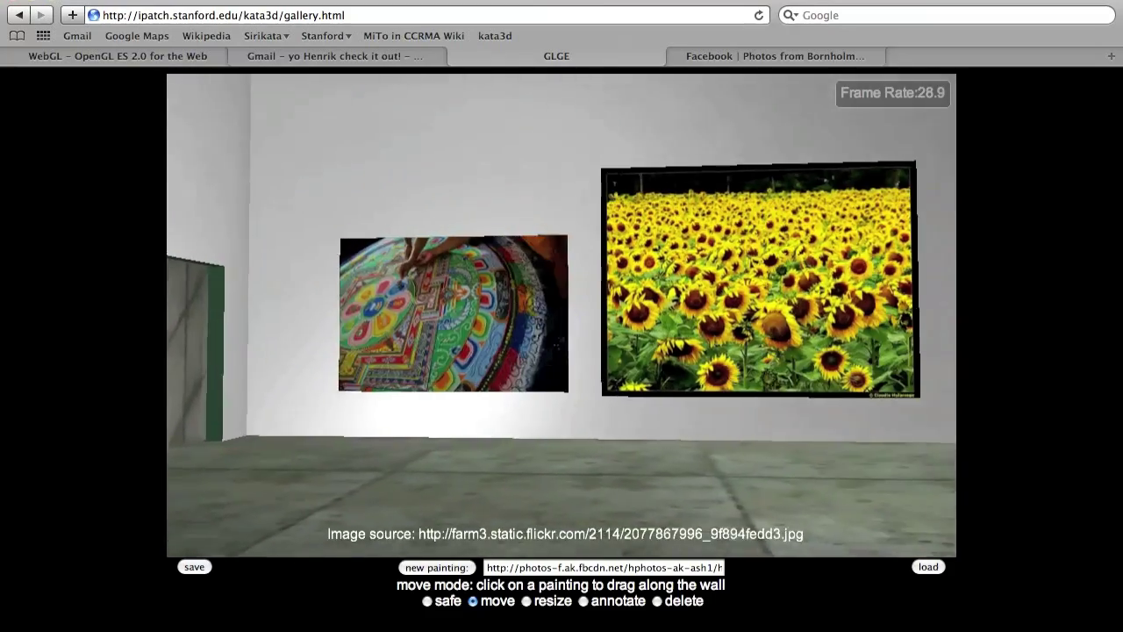
key(Right)
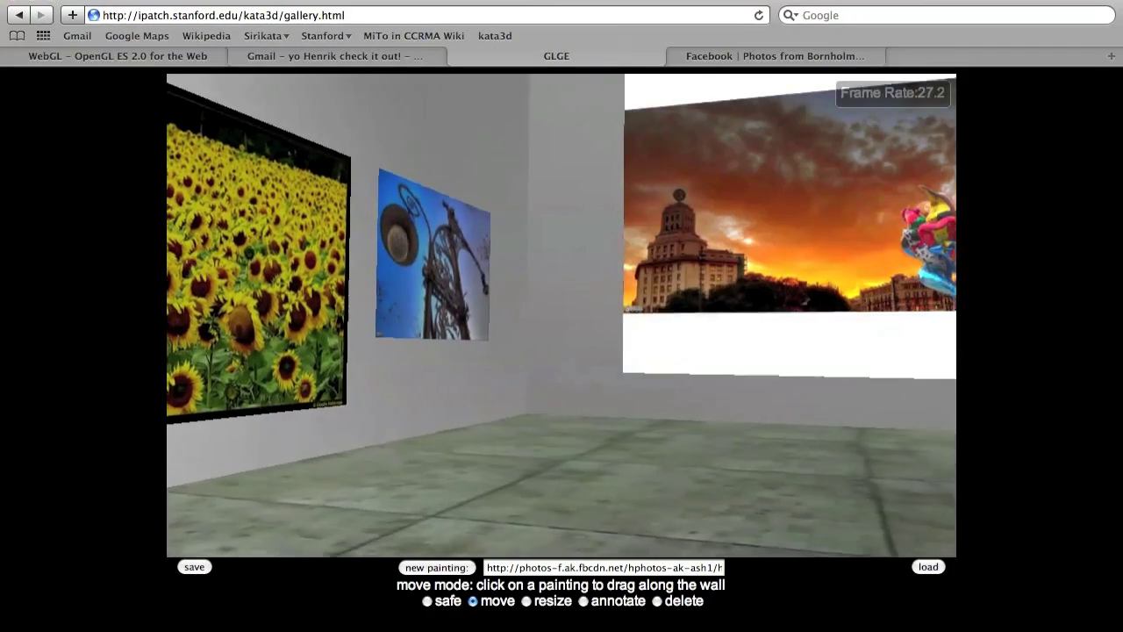
key(Right)
key(Left)
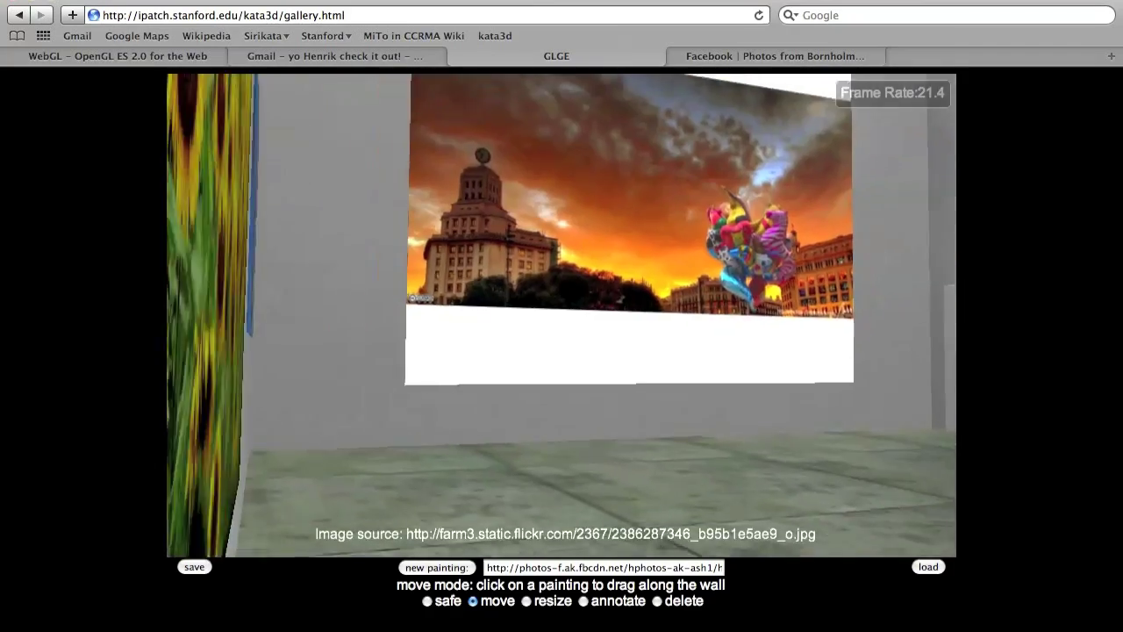
key(Up)
key(Up)
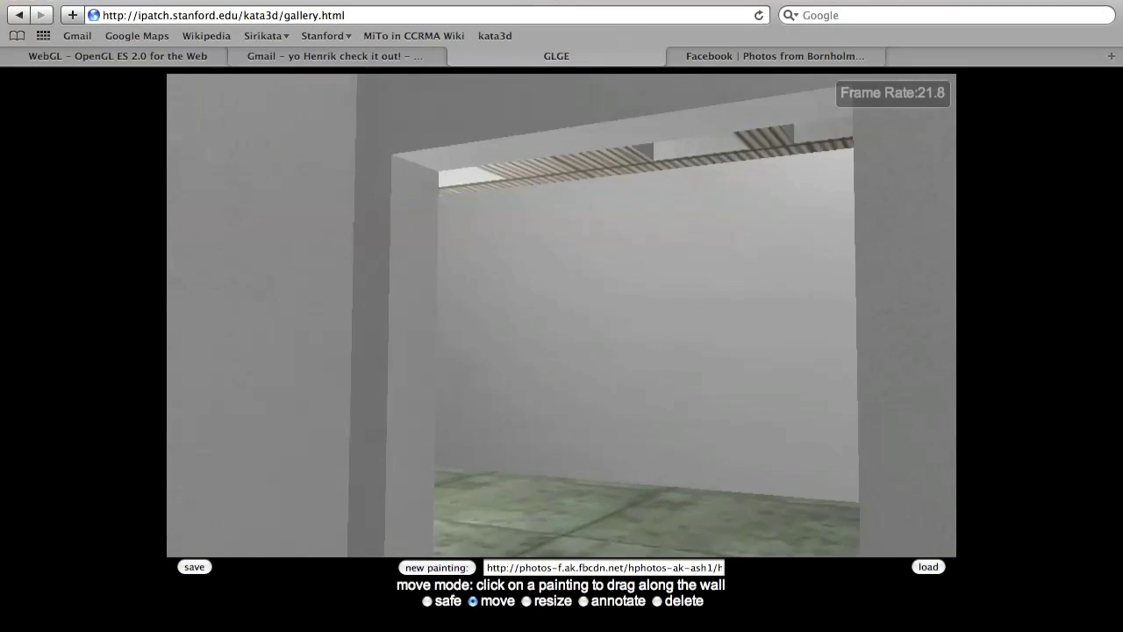
key(Left)
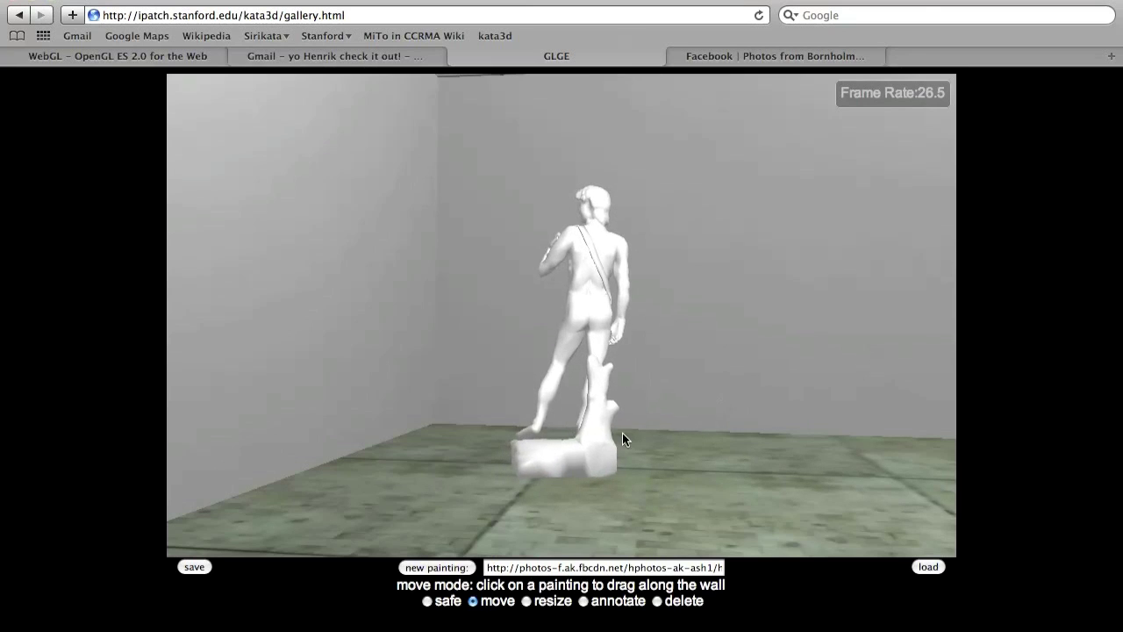
Drag the David statue left across the floor.
click(564, 453)
mouse_move(564, 451)
mouse_down()
mouse_move(491, 473)
mouse_move(544, 485)
mouse_move(624, 476)
mouse_move(544, 490)
mouse_up()
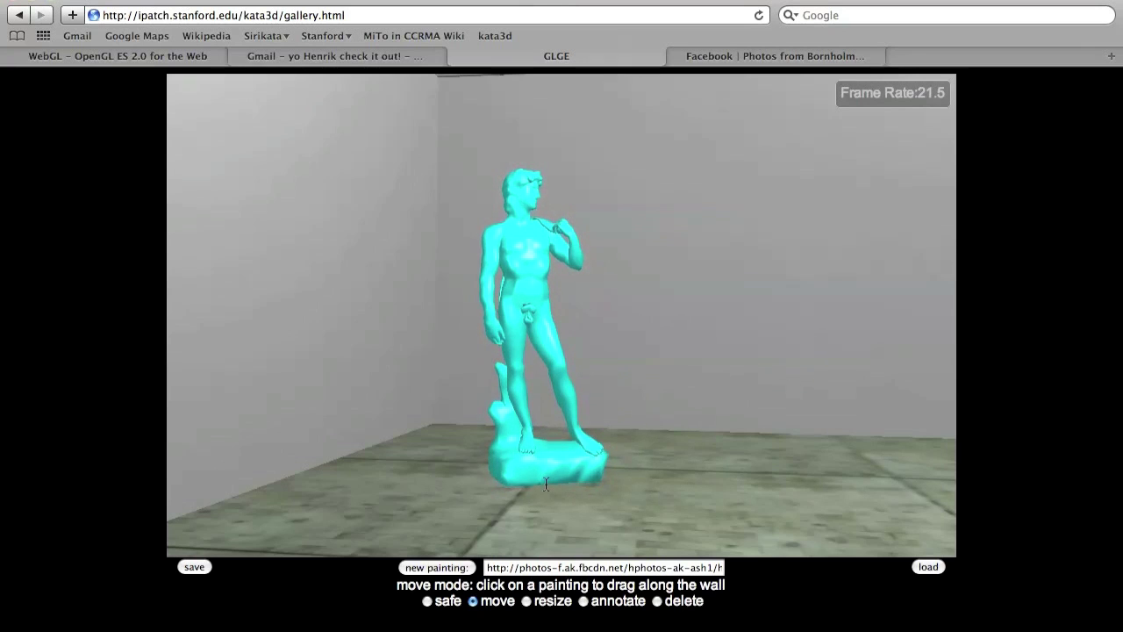
drag(544, 489, 545, 479)
Switch to resize mode and drag upward to enlarge the David statue.
click(526, 601)
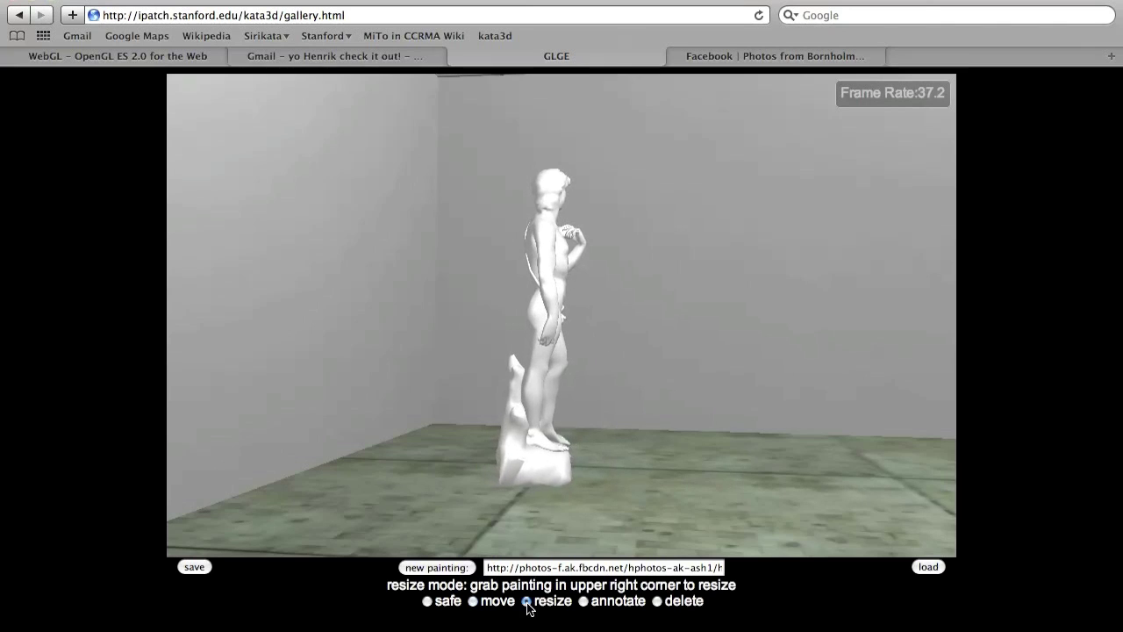
mouse_move(539, 401)
mouse_down()
mouse_move(544, 348)
mouse_move(559, 336)
mouse_up()
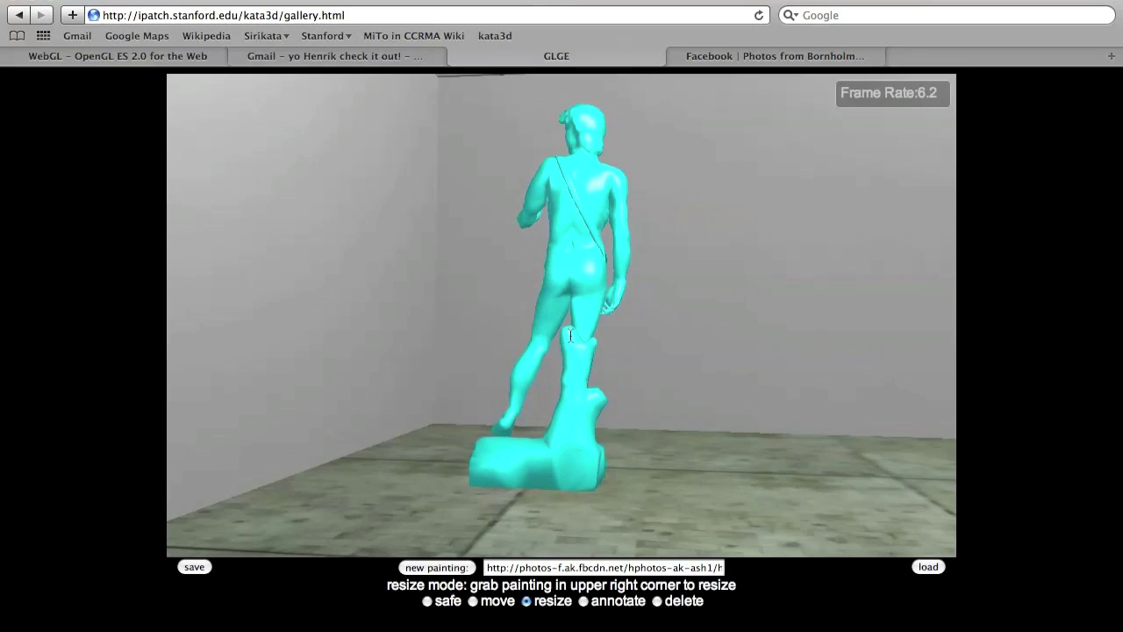
mouse_move(559, 336)
mouse_down()
mouse_move(492, 339)
mouse_move(564, 328)
mouse_up()
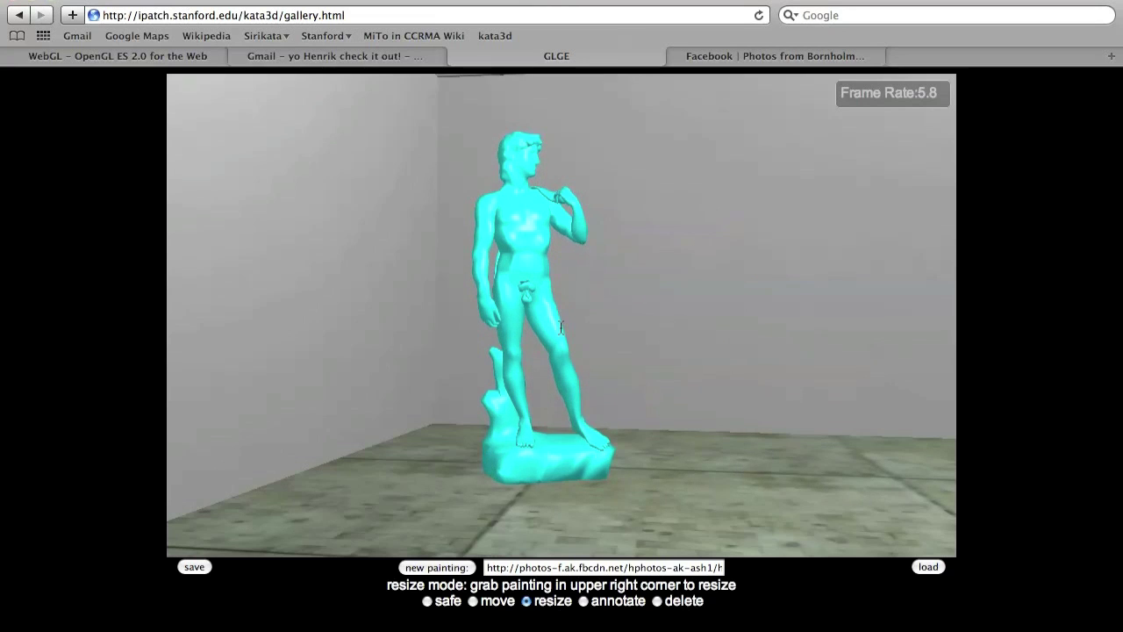